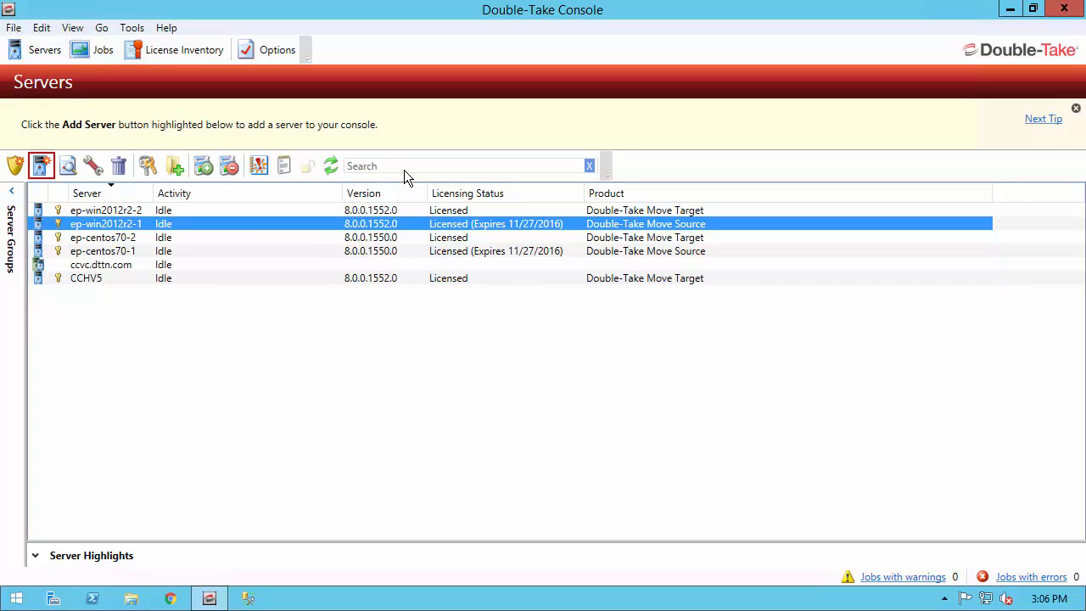
Step: Set up a Full Server Migration of ep-win2012r2-1, choosing ep-win2012r2-2 as the target server
right_click(208, 224)
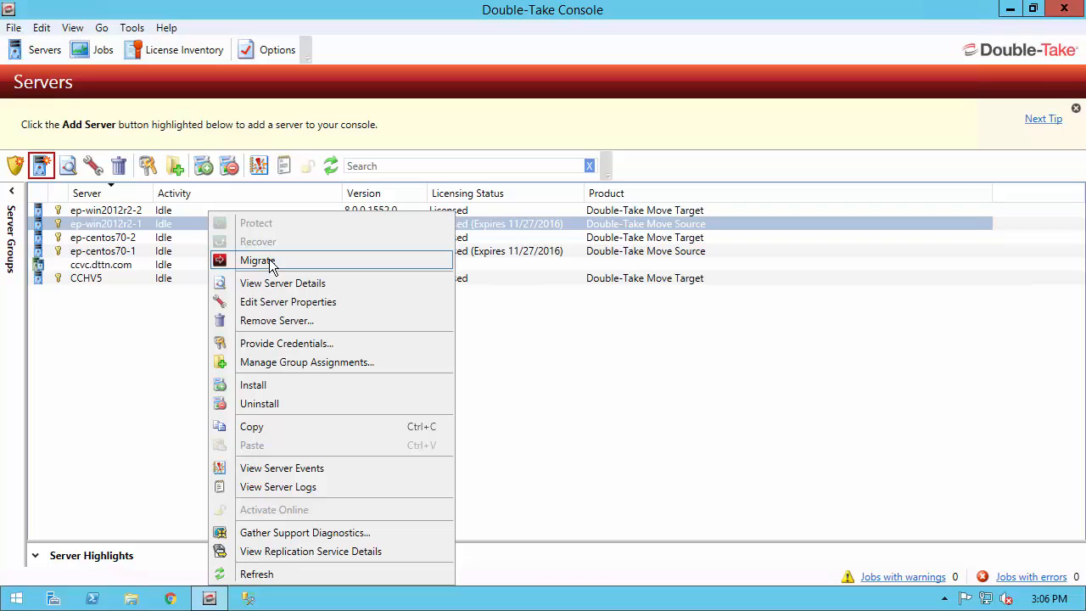
left_click(257, 260)
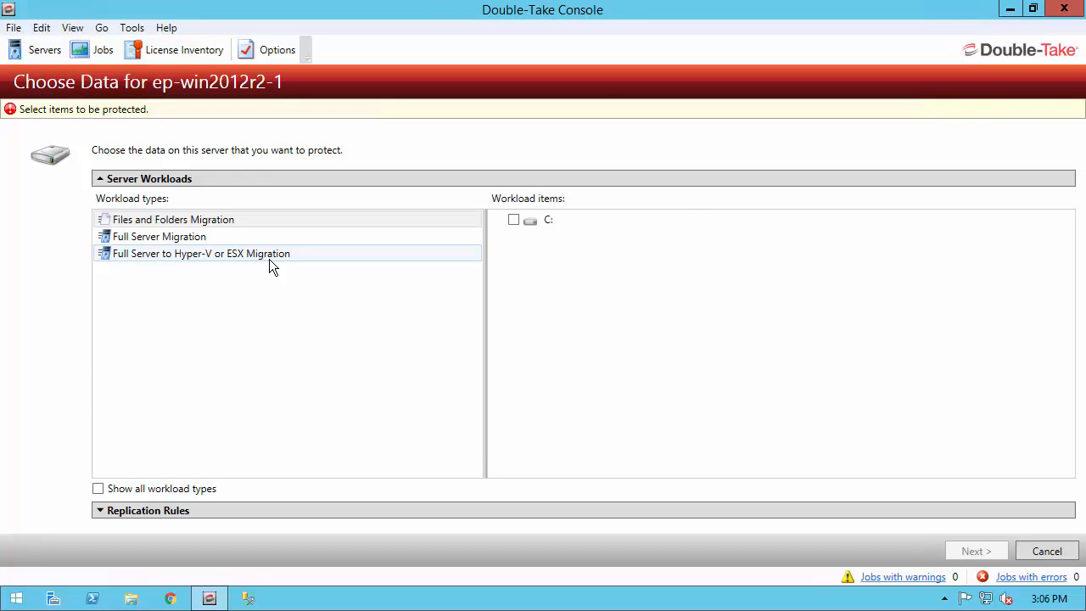
left_click(209, 244)
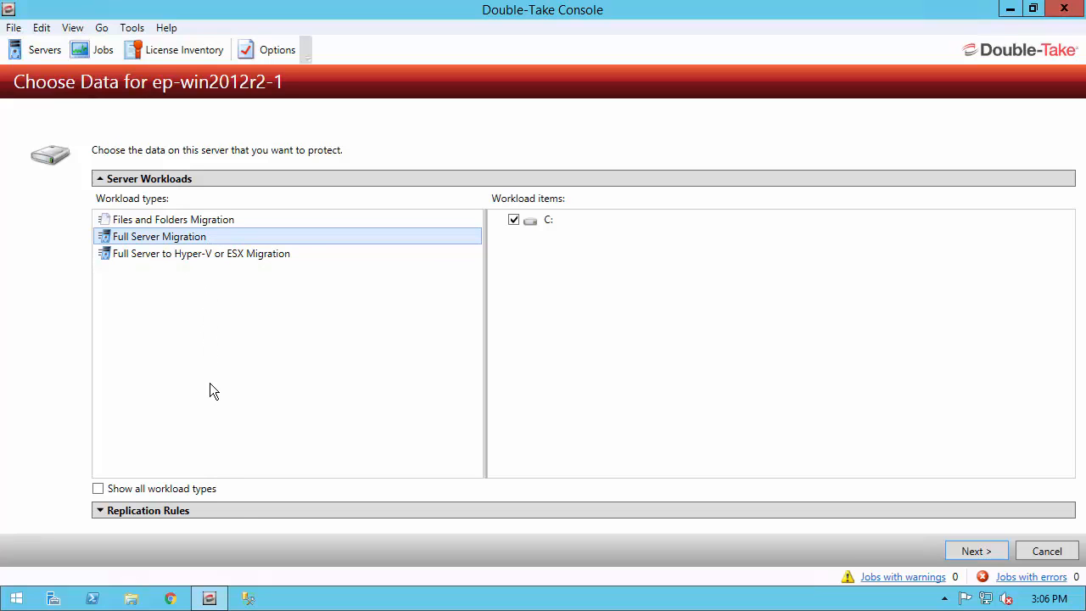
left_click(236, 511)
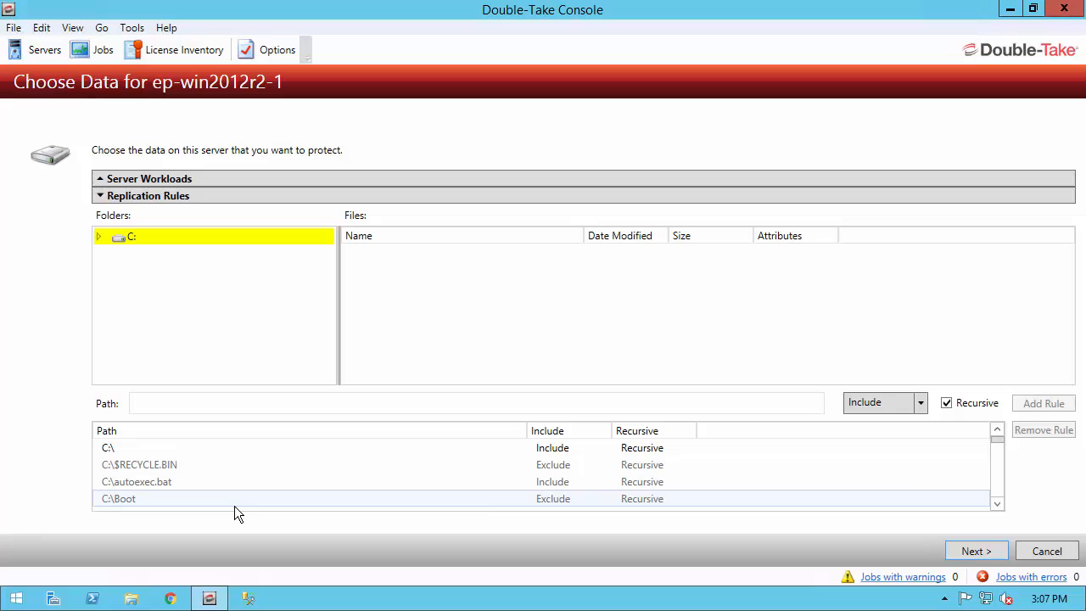
left_click(239, 176)
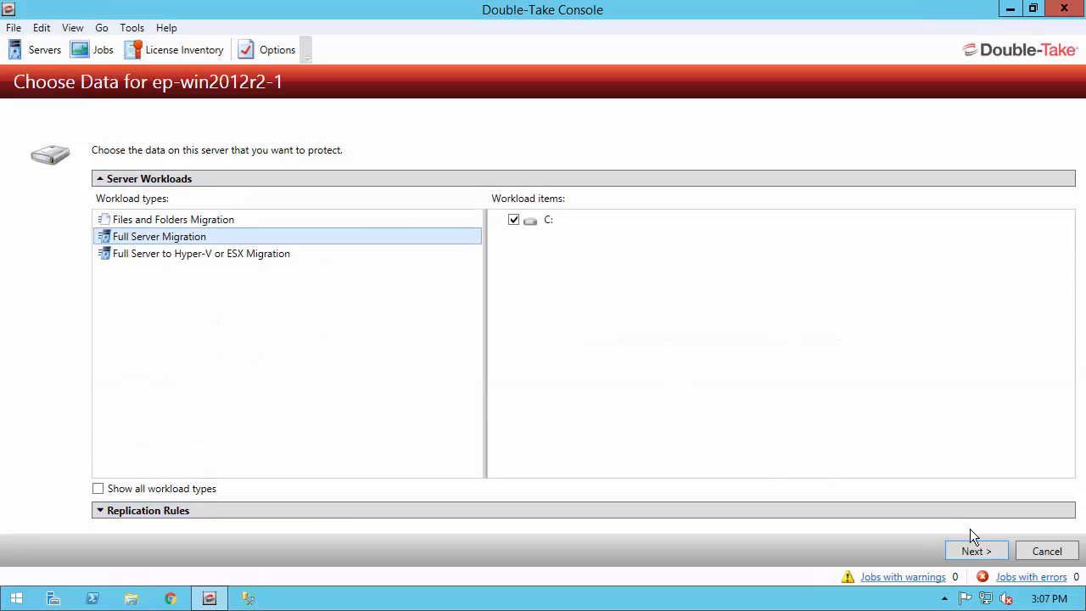
left_click(978, 551)
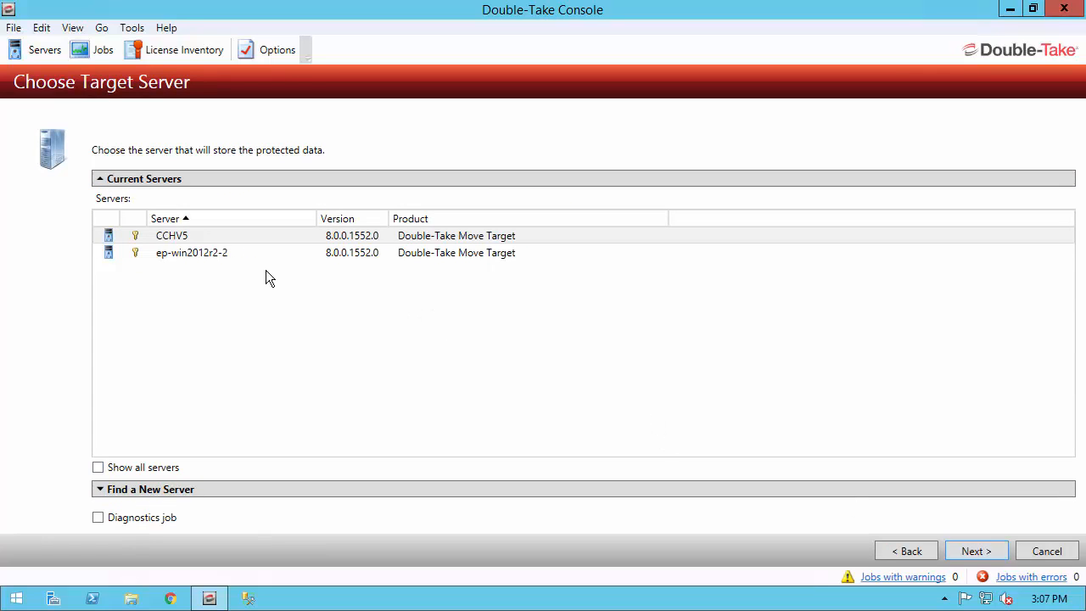
left_click(213, 257)
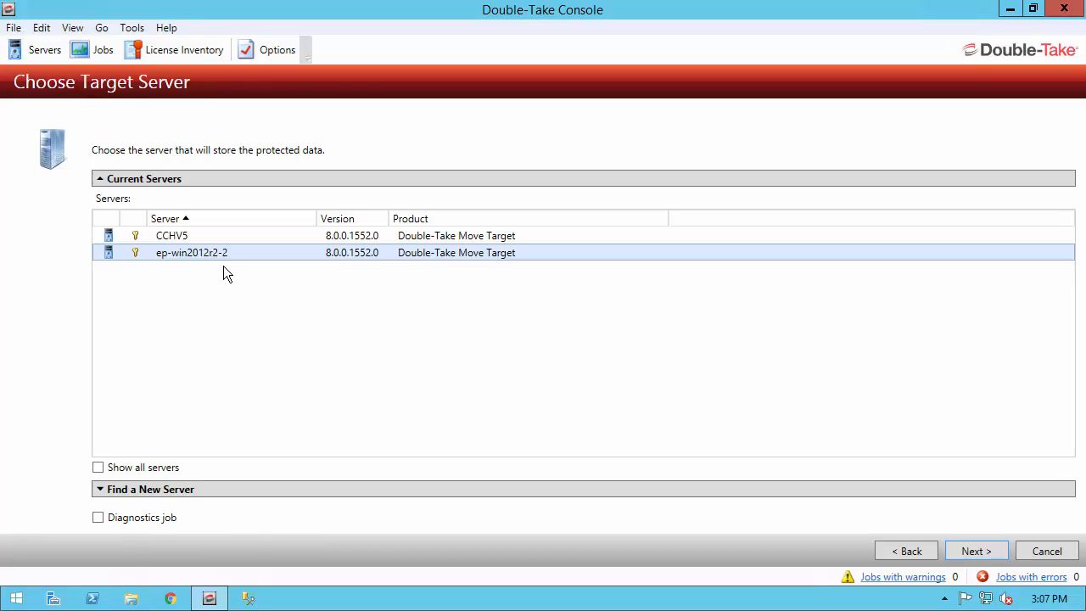
left_click(974, 549)
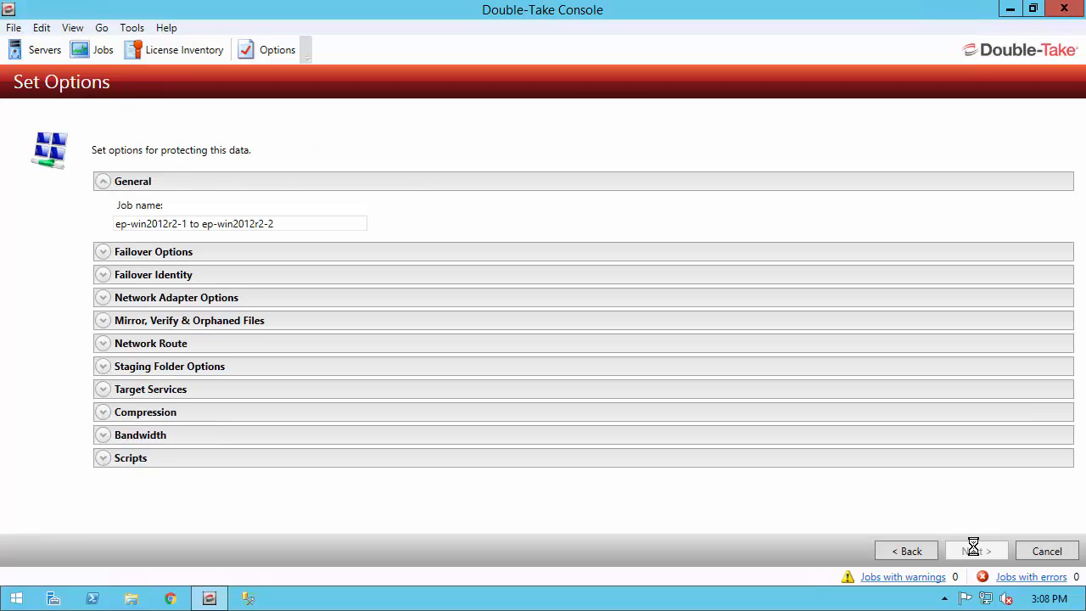
Step: Review the migration job's Failover Options and Failover Identity settings
left_click(104, 252)
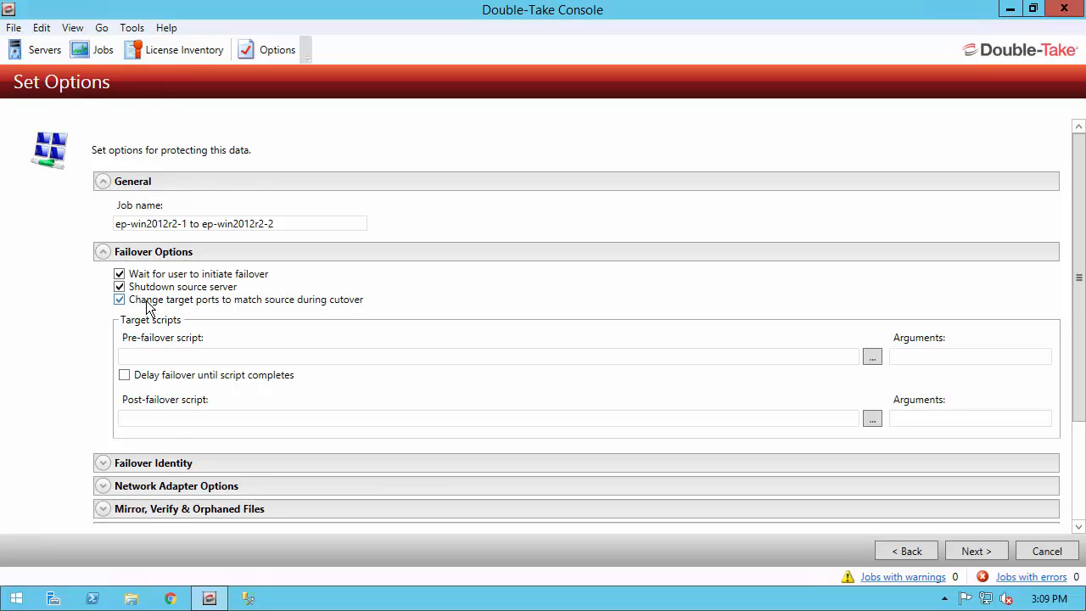
left_click(140, 254)
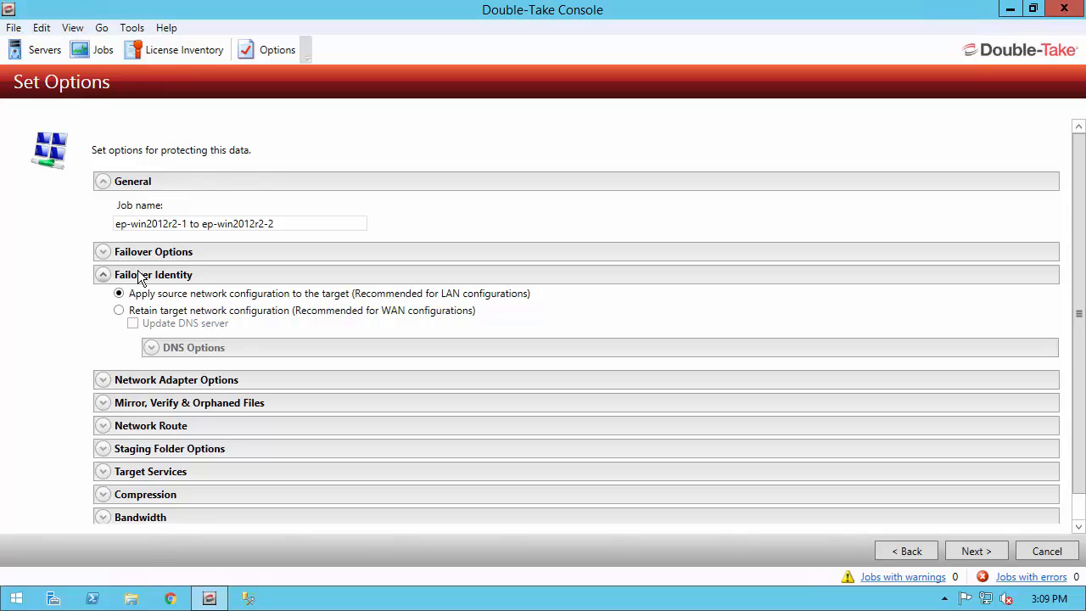
left_click(141, 275)
Step: Try changing the job's network route for sending data to the target to 172.27.14.5
left_click(141, 344)
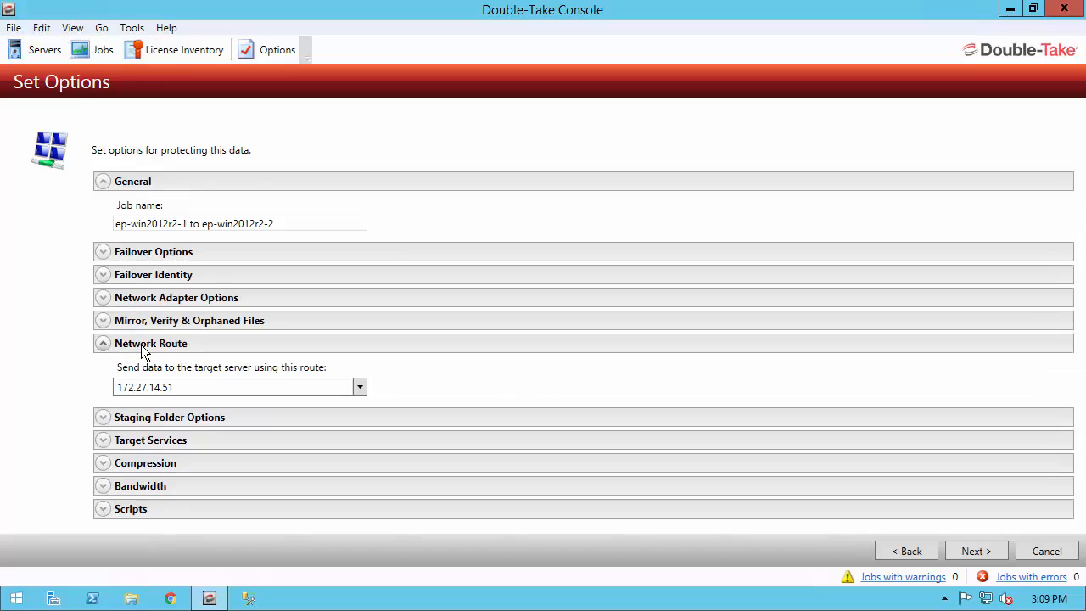
left_click(185, 387)
left_click(184, 387)
key("BackSpace")
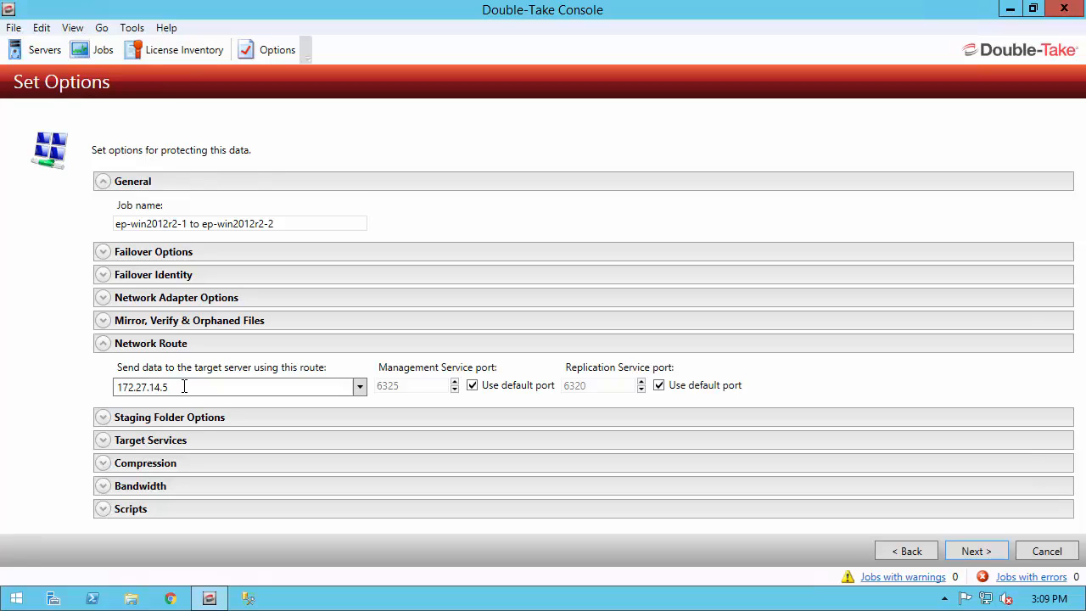
left_click(102, 342)
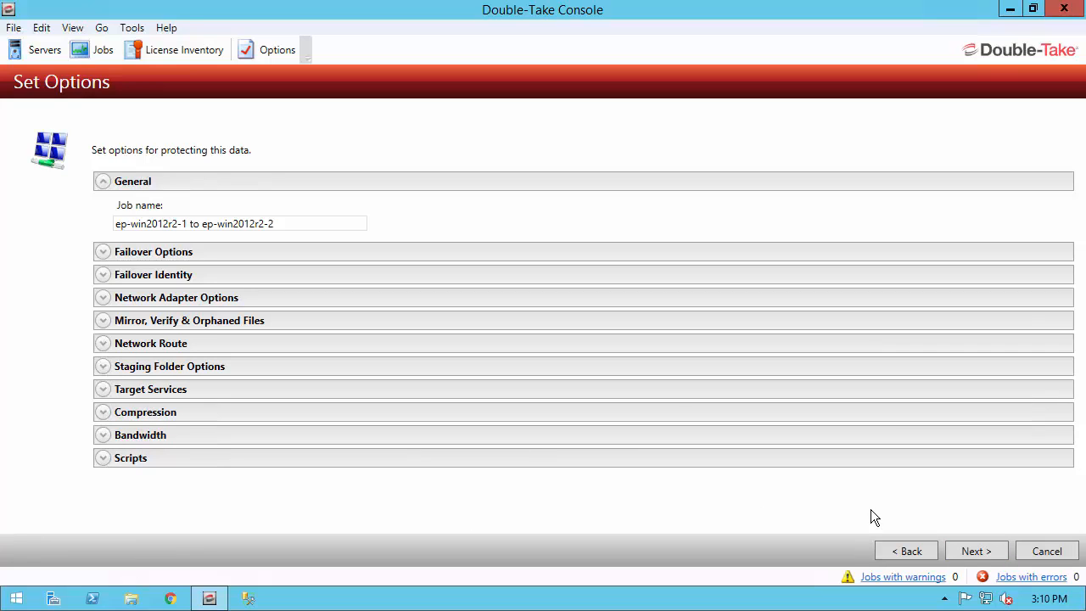
Step: Accept the job options, let the checklist validate them, and finish the setup to start the migration job
left_click(973, 550)
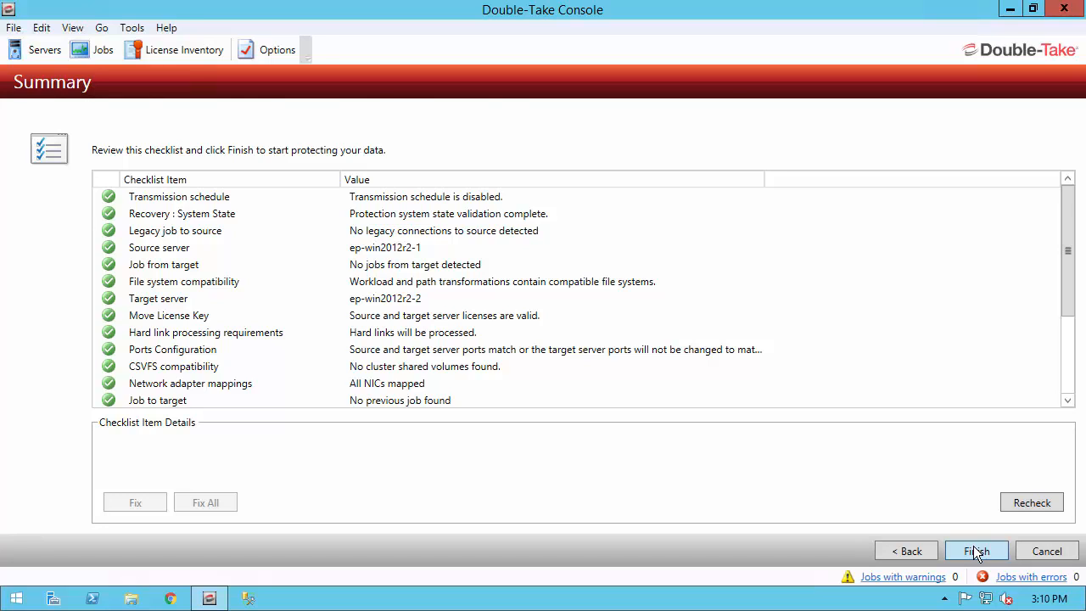
left_click(976, 551)
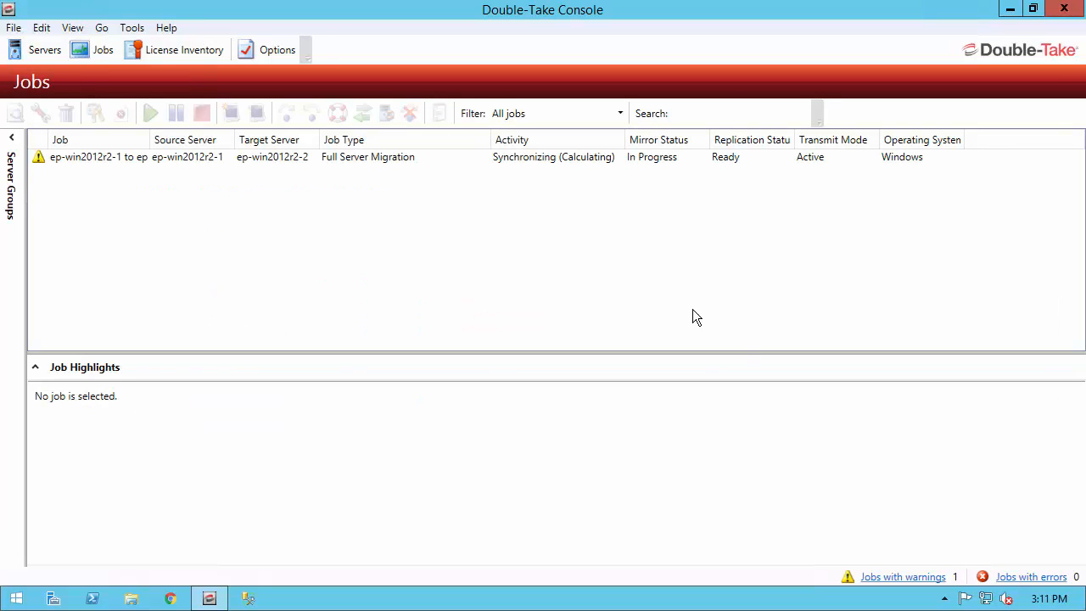
Step: Inspect the highlights and details of the full server migration job, and return to the jobs list
left_click(365, 159)
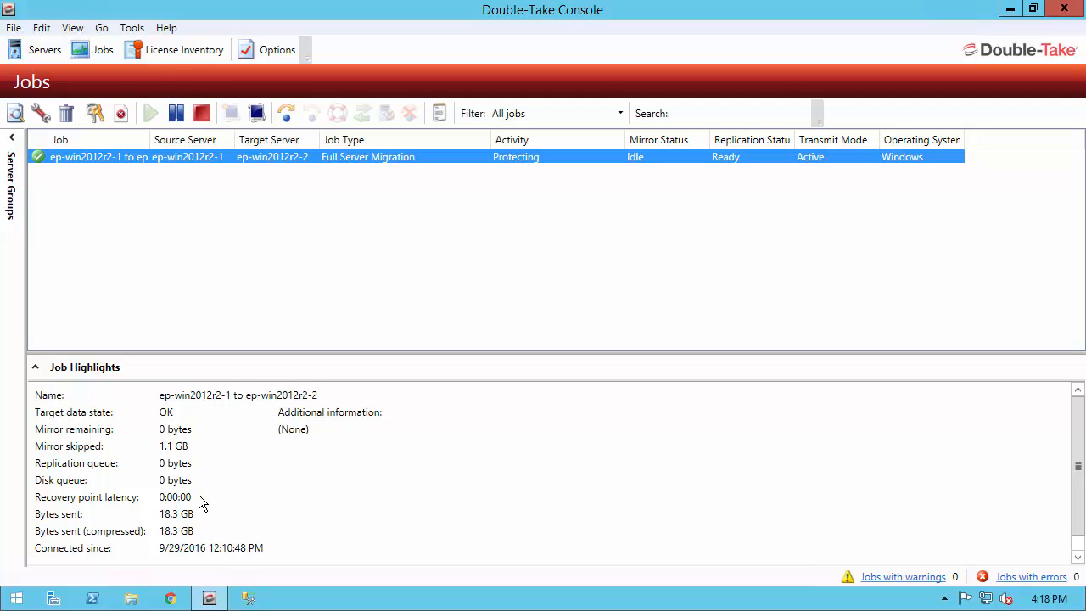
double_click(205, 158)
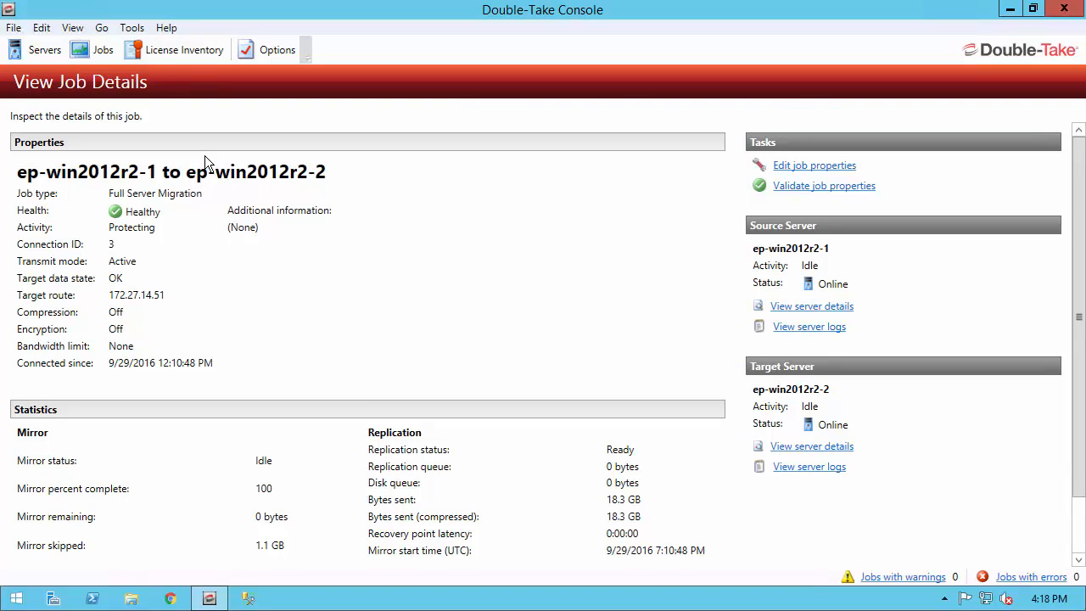
left_click(102, 51)
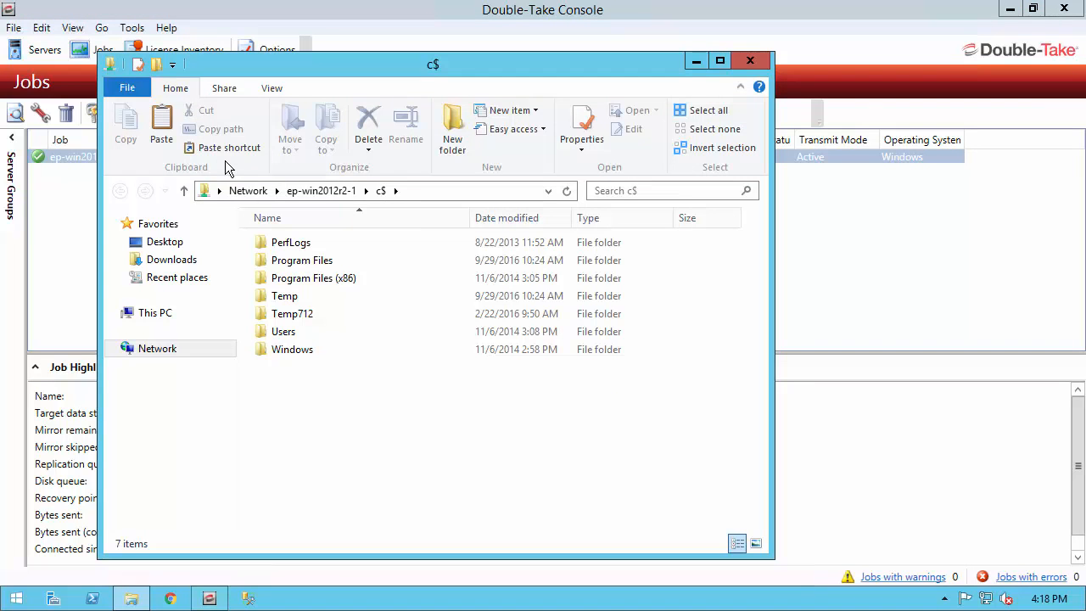
Step: Create a new text document and a new bitmap image with default names in the c$ share of ep-win2012r2-1
right_click(286, 368)
mouse_move(417, 516)
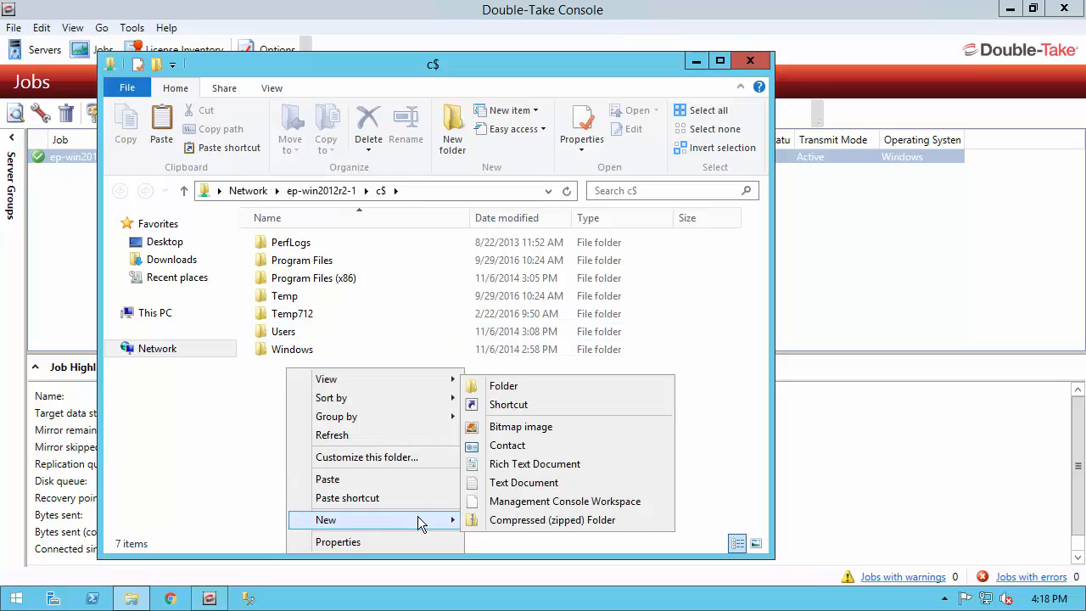
left_click(524, 482)
right_click(466, 449)
mouse_move(517, 418)
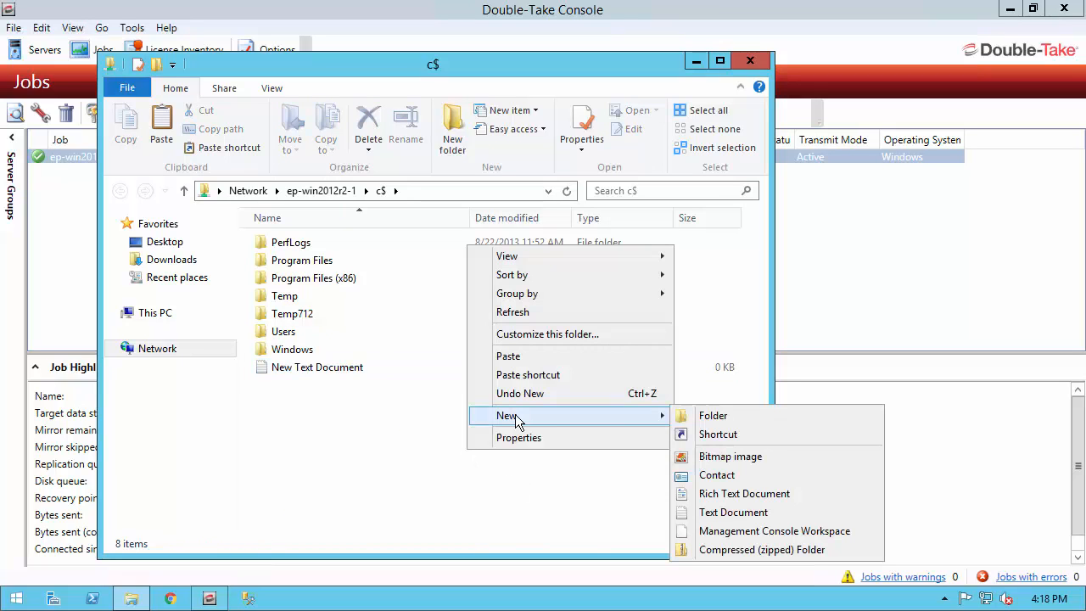
left_click(730, 456)
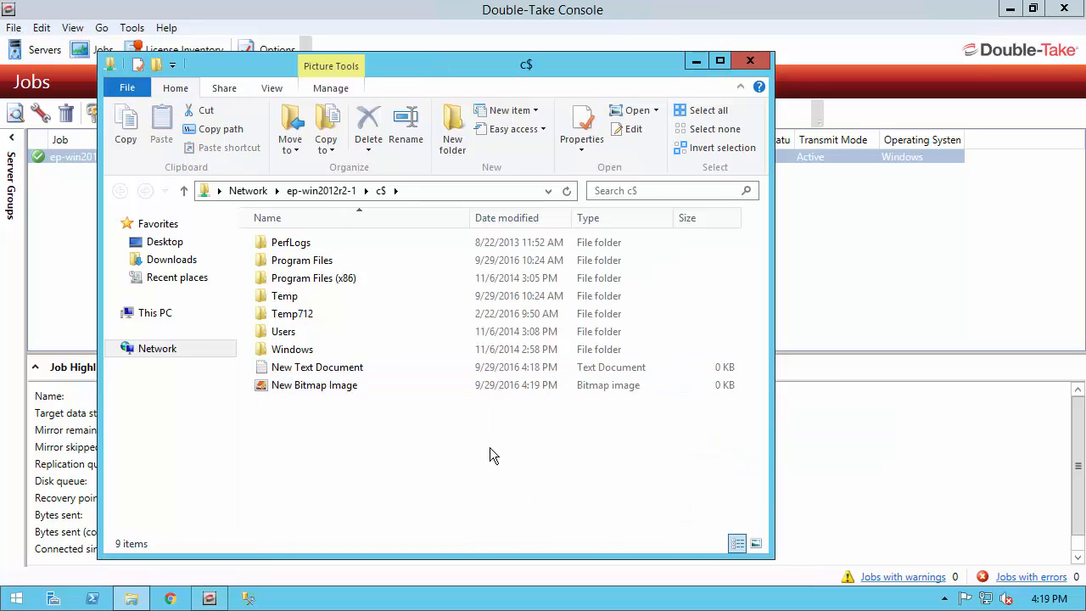
left_click(490, 449)
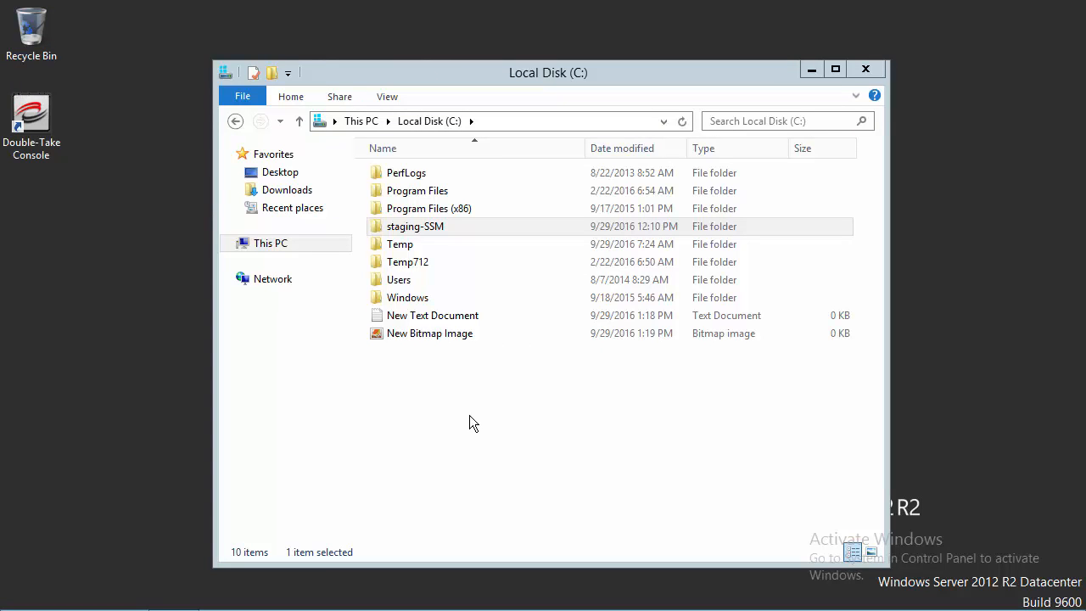
Step: Open the properties of the staging-SSM folder on the target server's C: drive
left_click(419, 231)
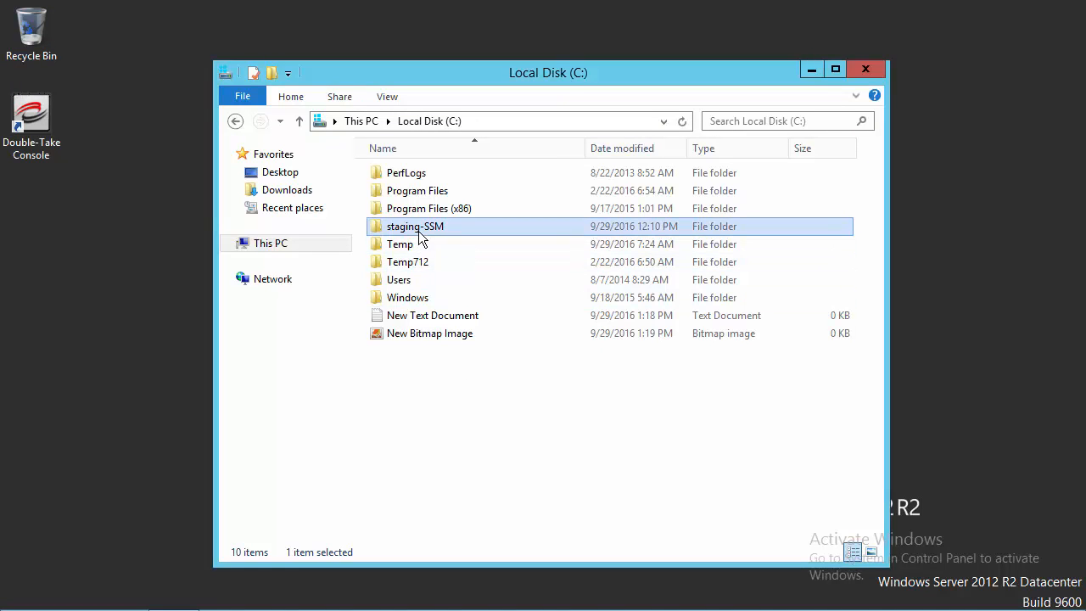
right_click(418, 230)
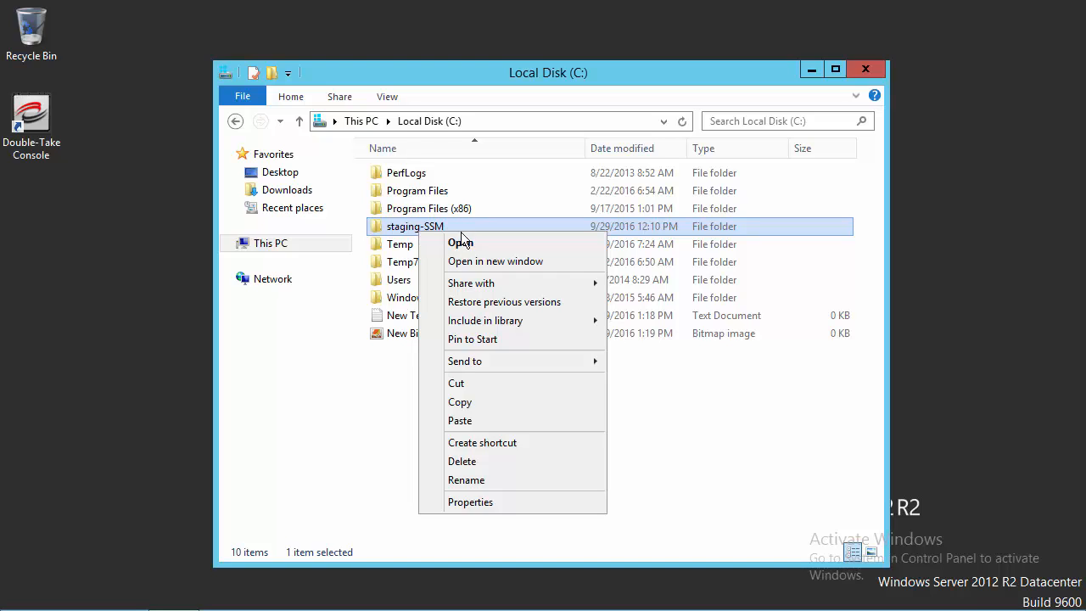
left_click(481, 505)
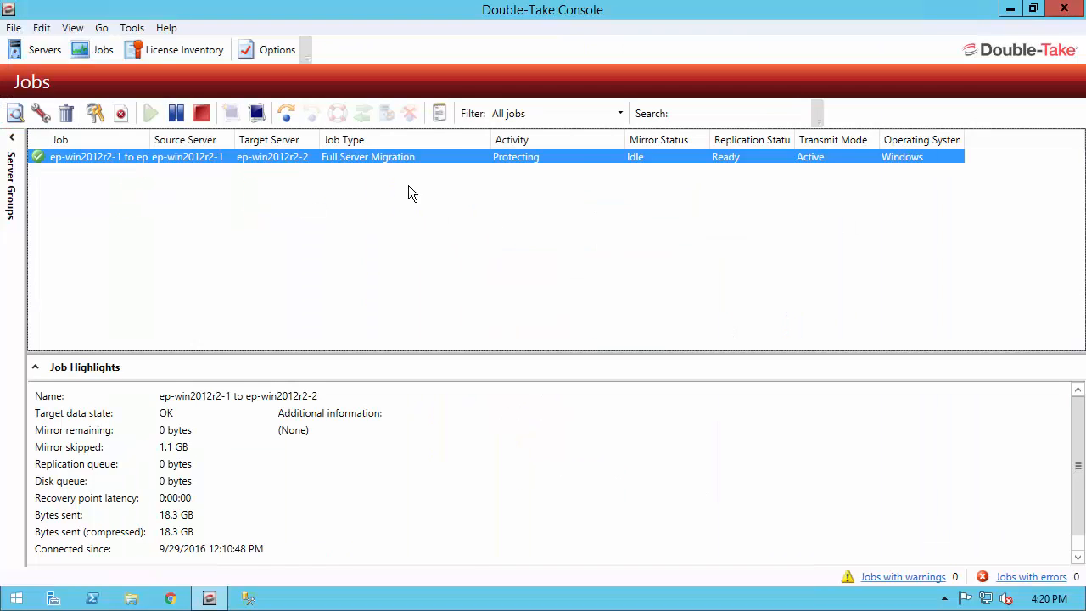
Step: Cut over the full server migration job to live data, applying data in the target queues before cutover
right_click(366, 160)
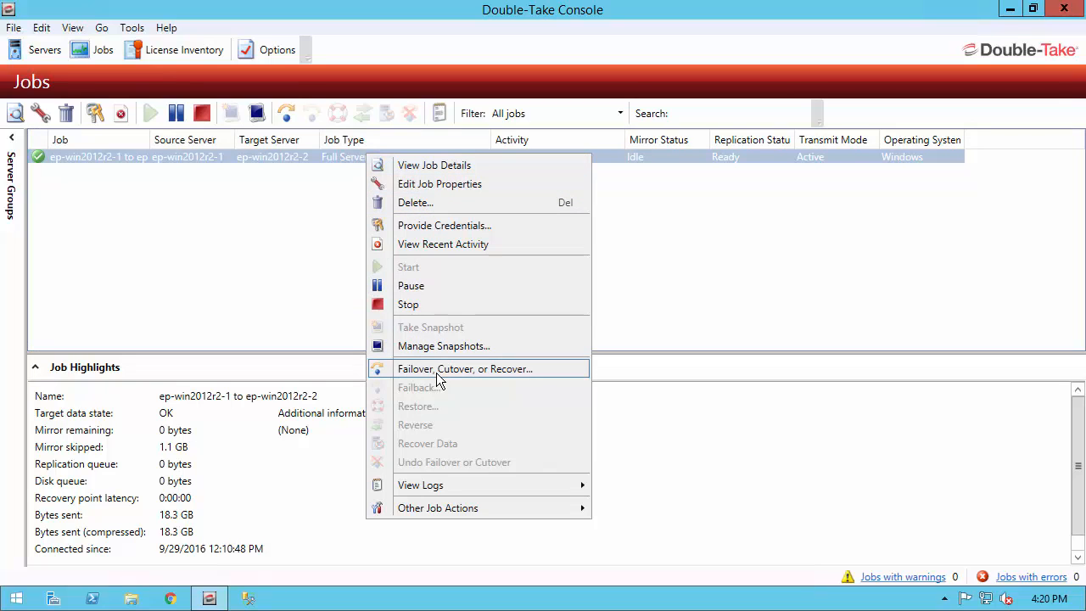
left_click(353, 263)
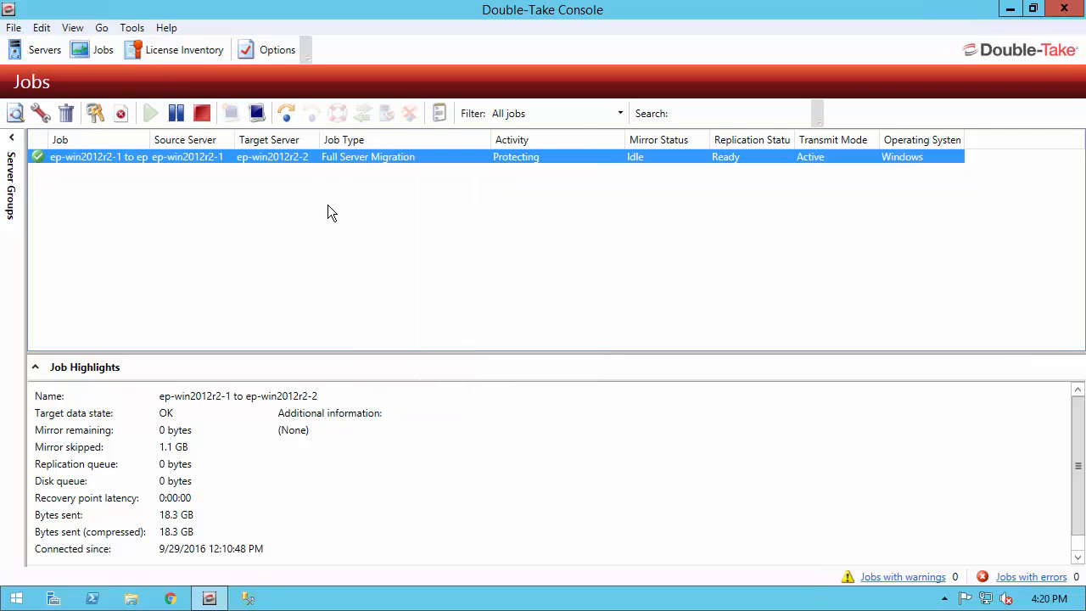
left_click(286, 115)
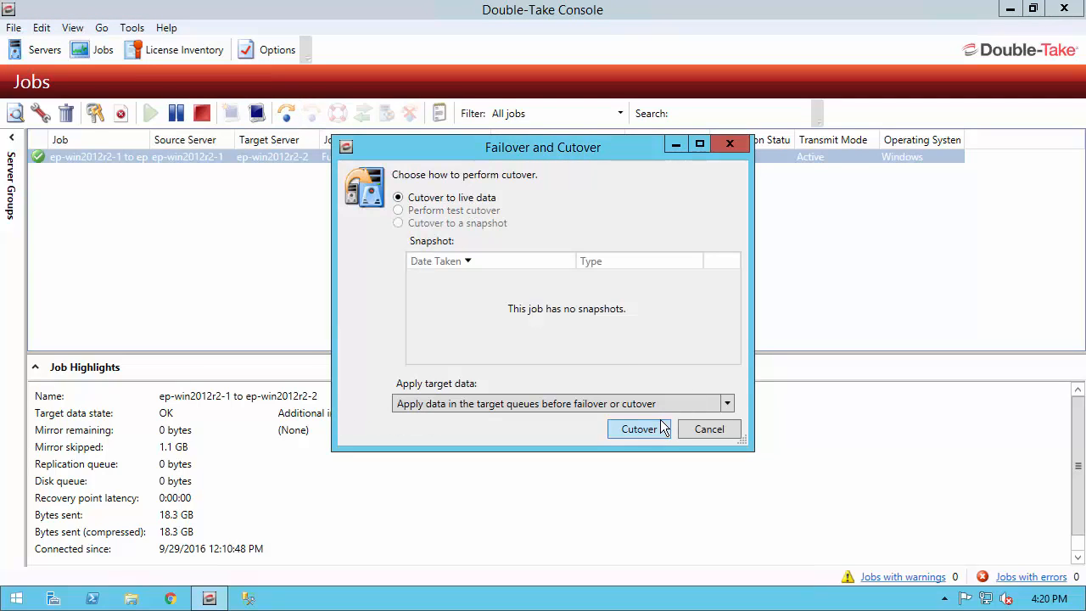
left_click(640, 429)
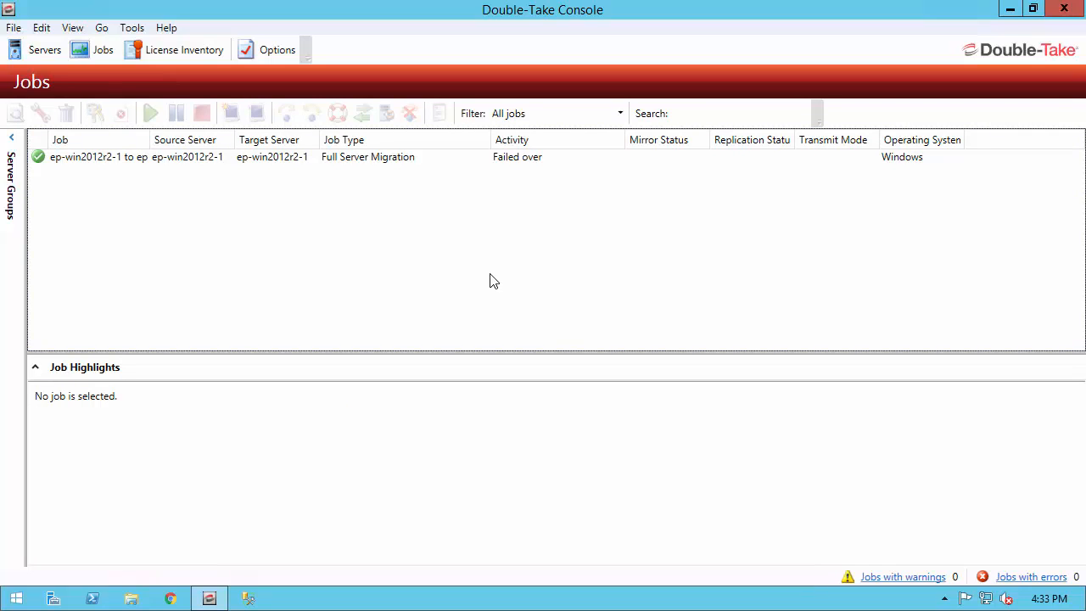
Step: Check the job after cutover and examine the staging-SSM folder's properties on the migrated server's C: drive
left_click(272, 159)
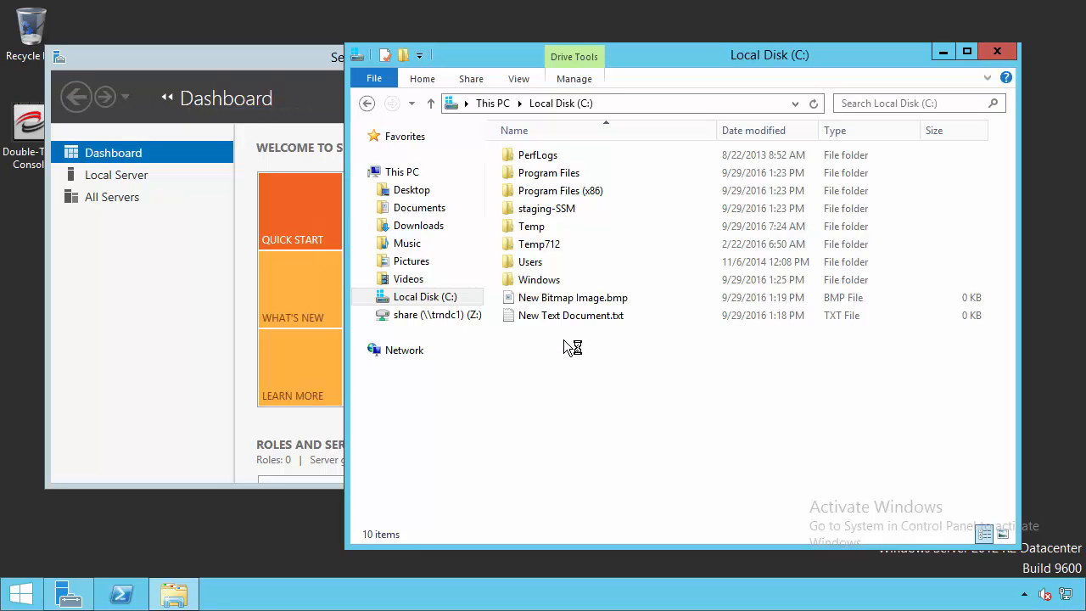
left_click(531, 211)
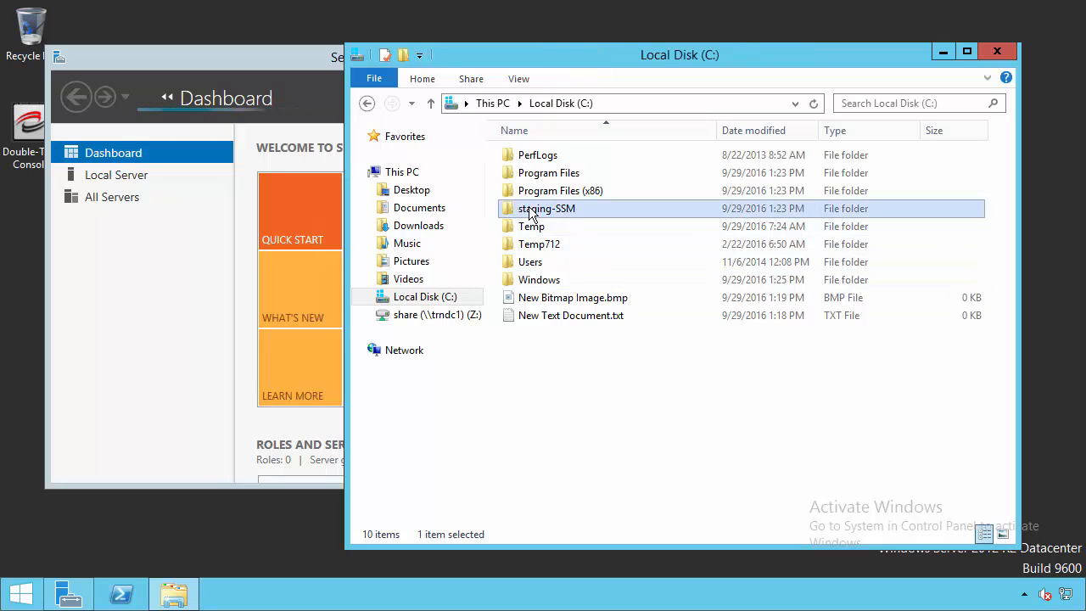
right_click(529, 207)
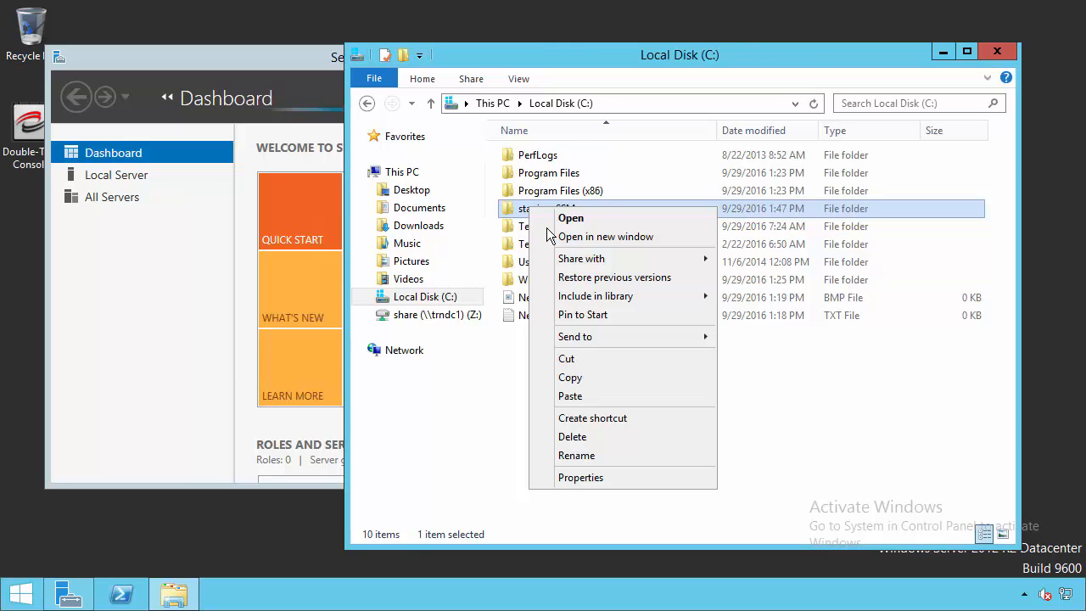
left_click(594, 479)
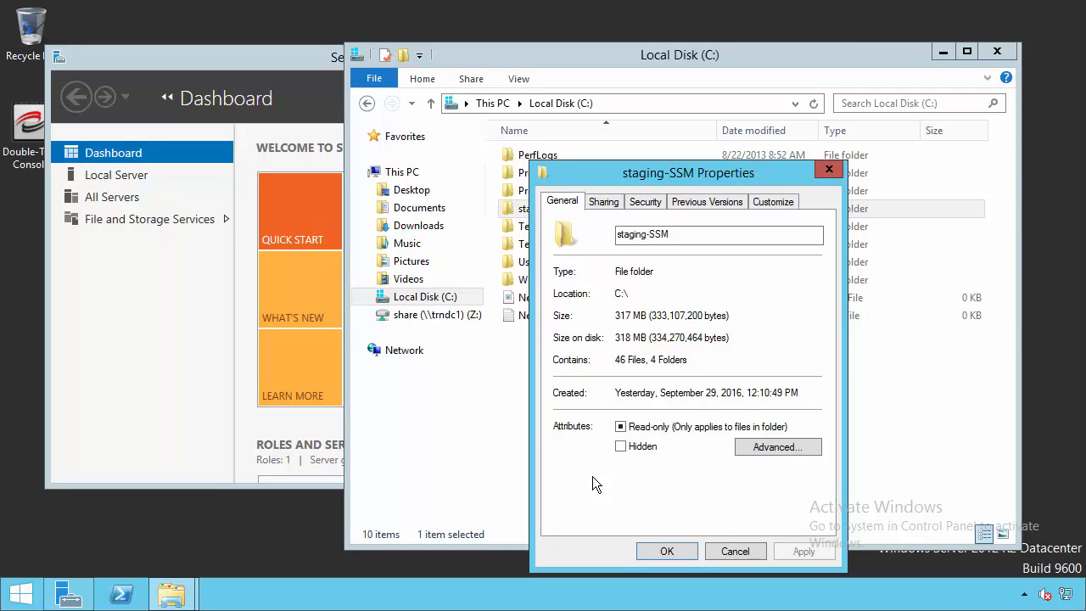
left_click(761, 550)
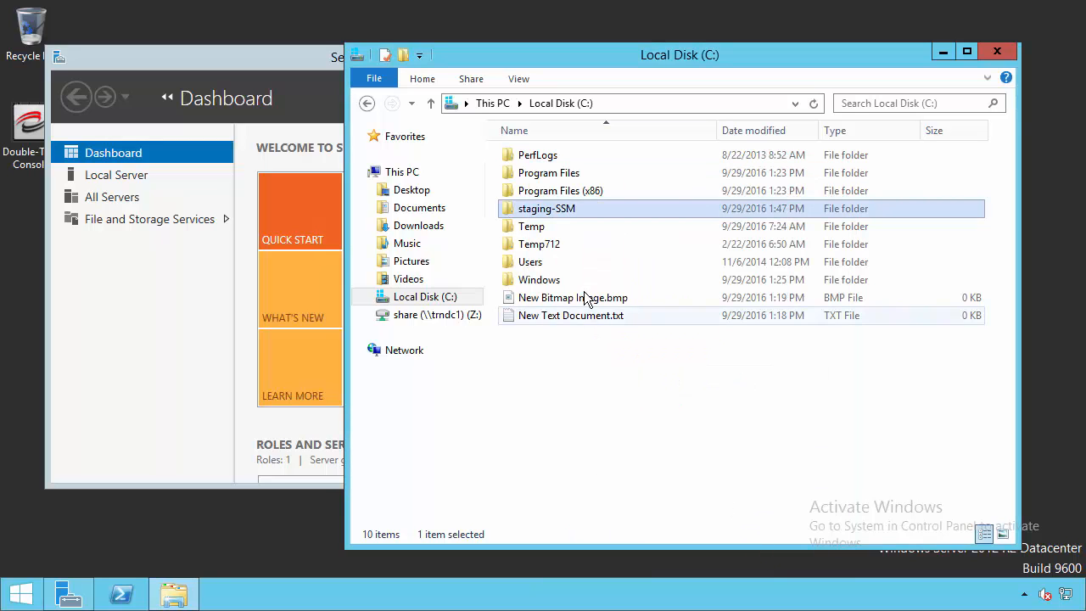
mouse_move(556, 220)
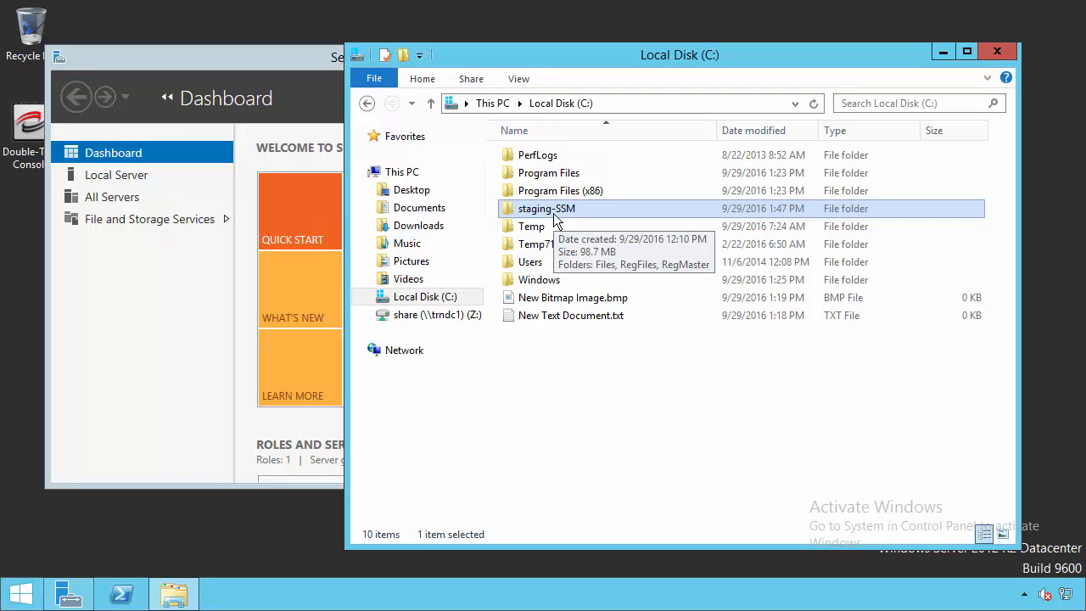